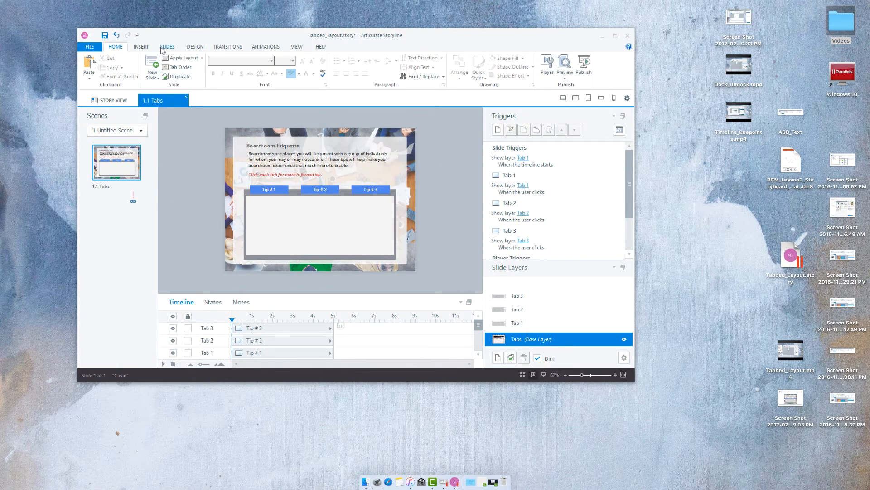
Draw a circle of about 56 × 56 px at the right edge of the tab content box.
left_click(142, 47)
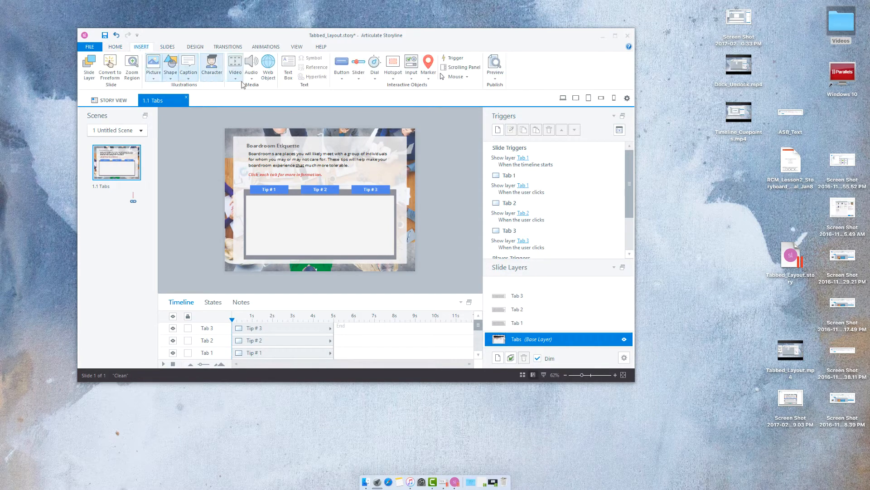
left_click(171, 68)
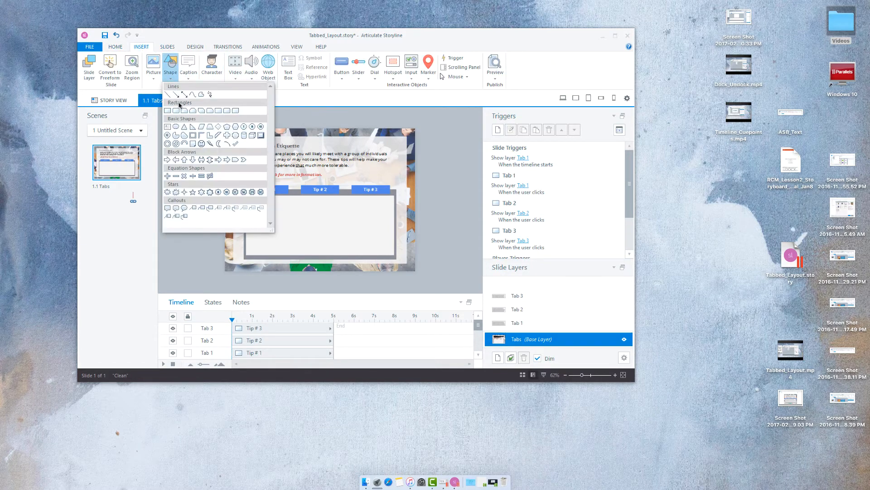
left_click(176, 127)
left_click(172, 133)
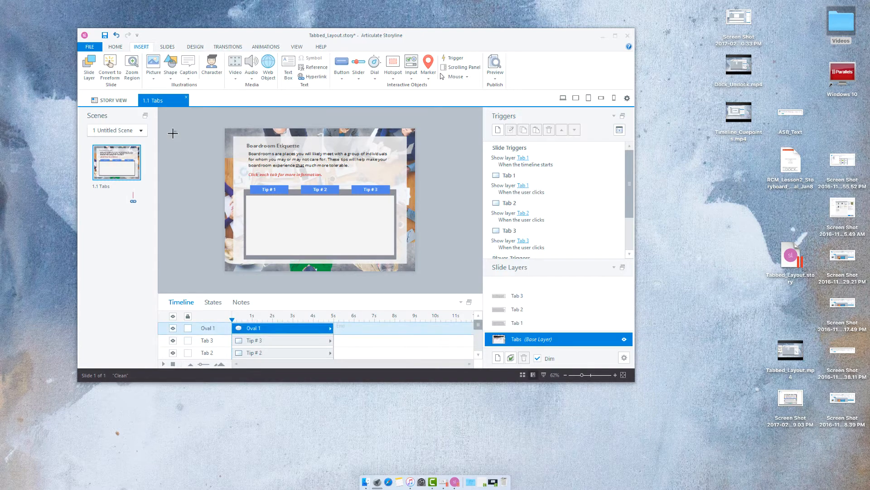
mouse_move(173, 133)
left_mouse_down()
mouse_move(176, 146)
mouse_move(407, 201)
left_mouse_up()
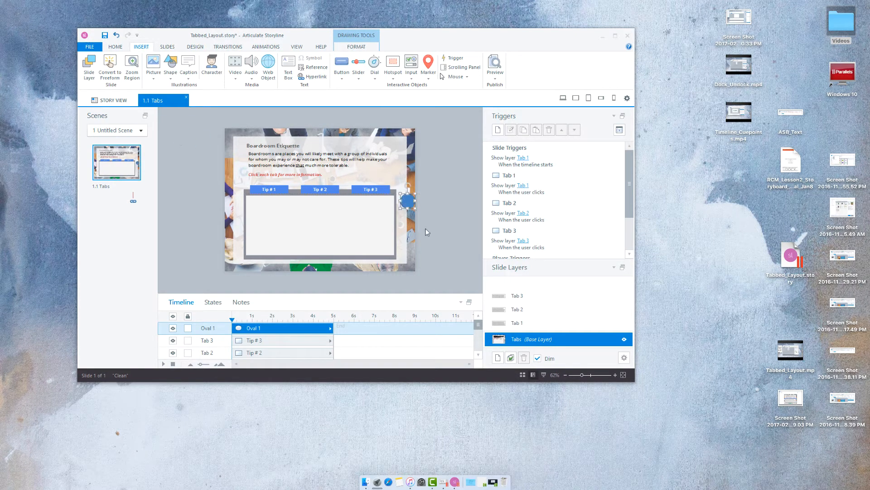
key("Left")
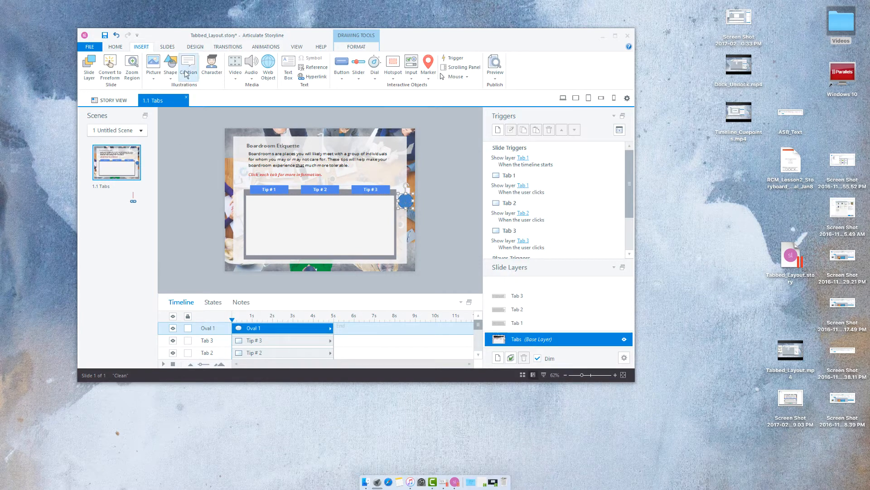
Match the circle's fill and outline to the blue of the Tip # 3 tab with the Eyedropper.
left_click(363, 47)
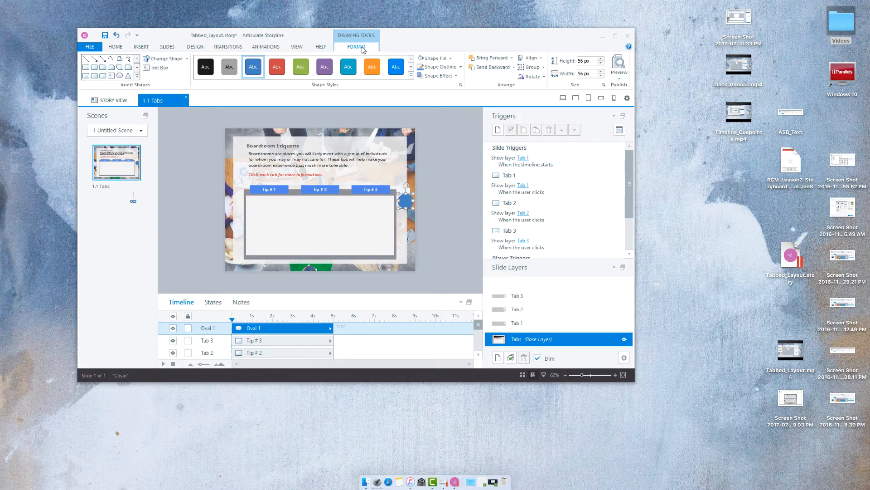
left_click(452, 62)
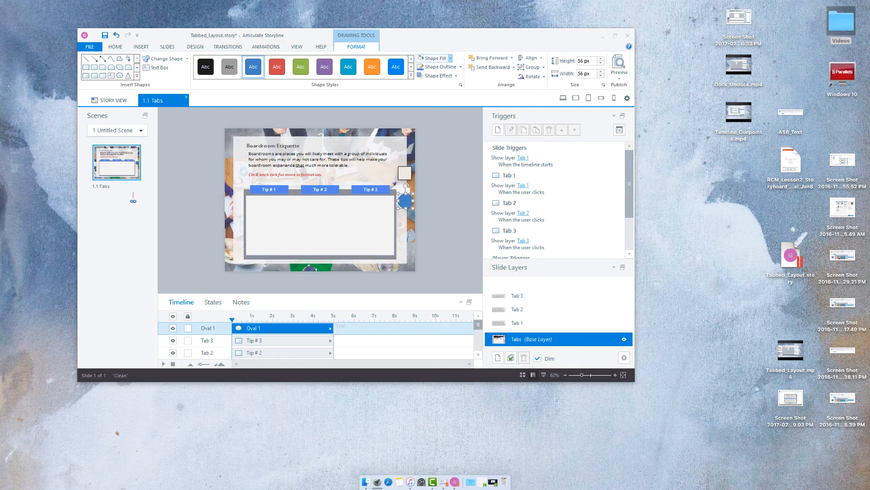
left_click(385, 190)
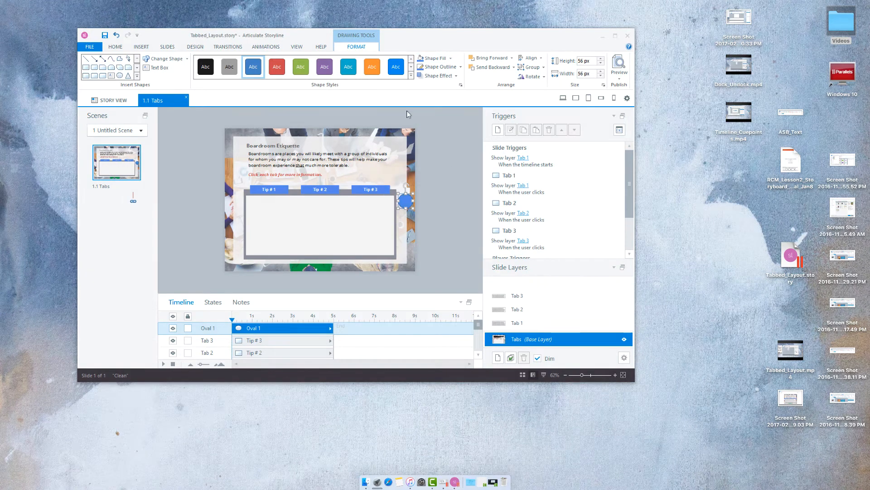
left_click(461, 67)
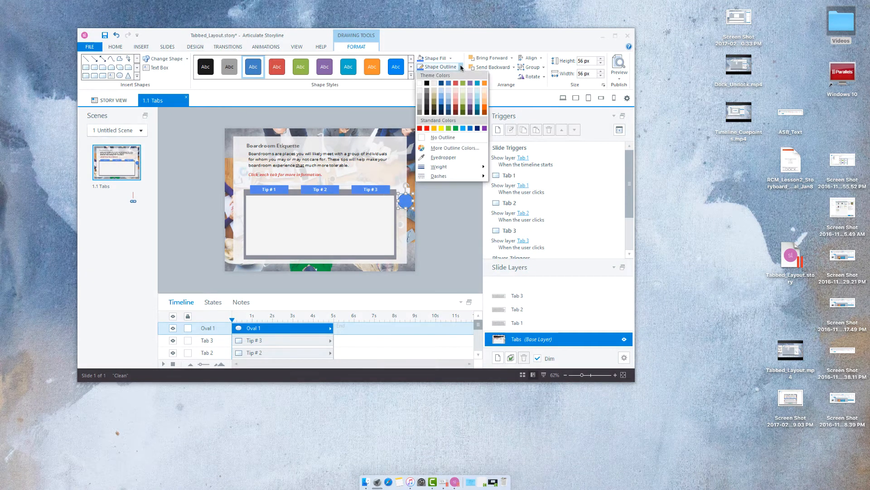
left_click(431, 158)
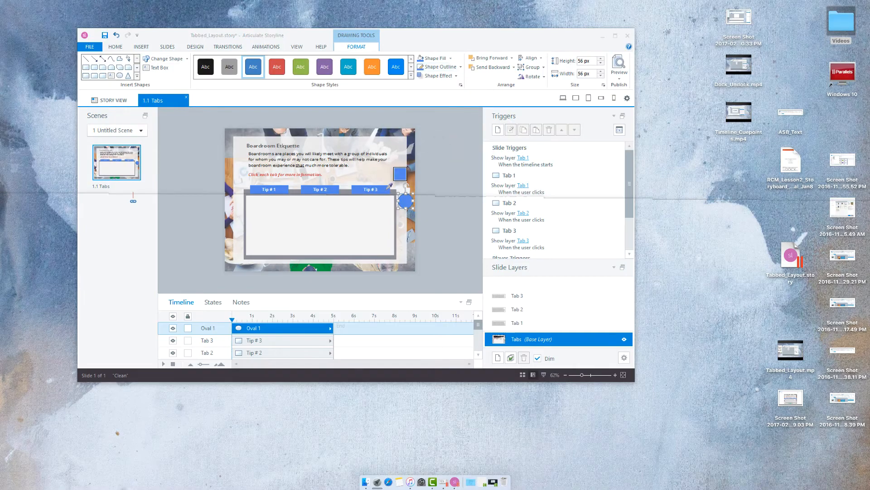
left_click(386, 190)
left_click(431, 210)
Duplicate the blue circle and move the copy straight across to the left edge of the content box.
left_click(405, 203)
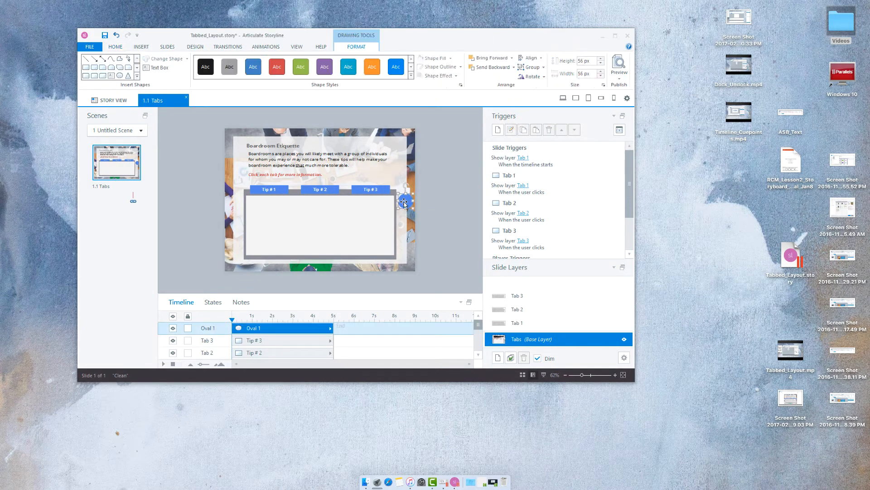
key("ctrl+d")
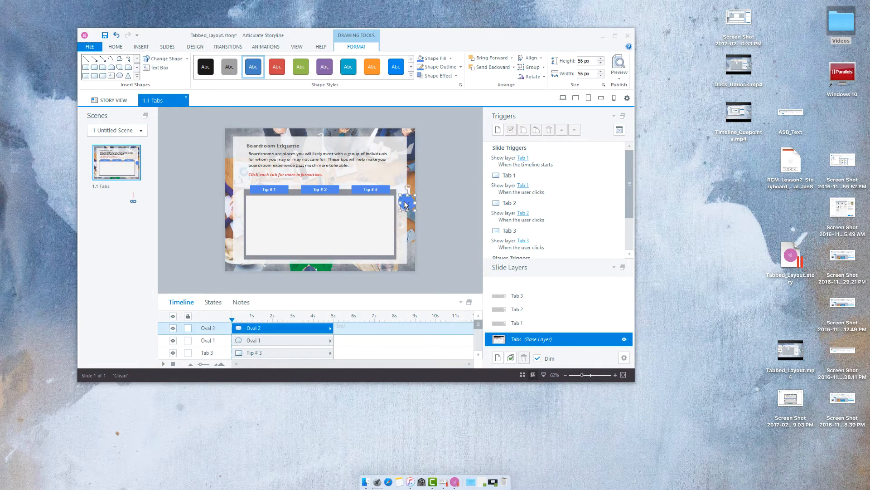
key("Left")
key("Left")
key("Left")
key("Left")
key("Left")
key("Left")
key("Left")
key("Left")
key("Left")
key("Left")
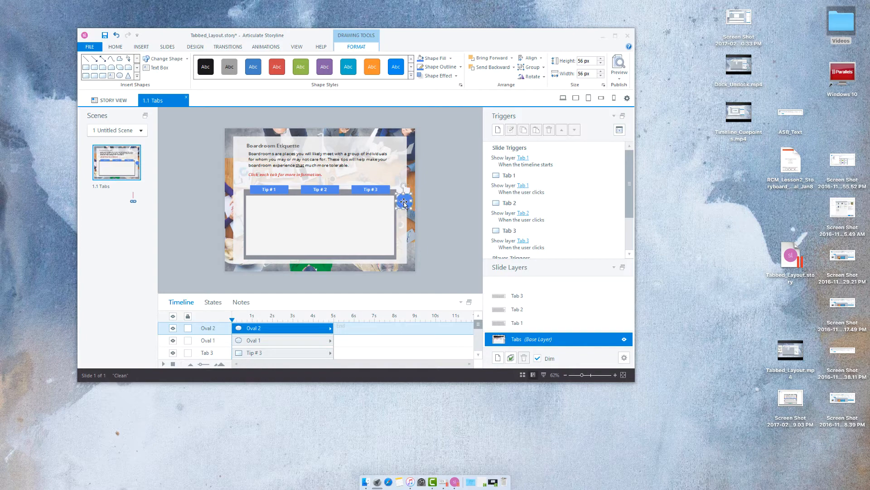
key("Left")
key("Left")
key("Left")
key("Left")
key("Left")
key("Left")
key("Left")
key("Left")
key("Left")
key("Left")
key("Left")
key("Left")
key("Left")
key("Left")
key("Left")
key("Left")
key("Left")
key("Left")
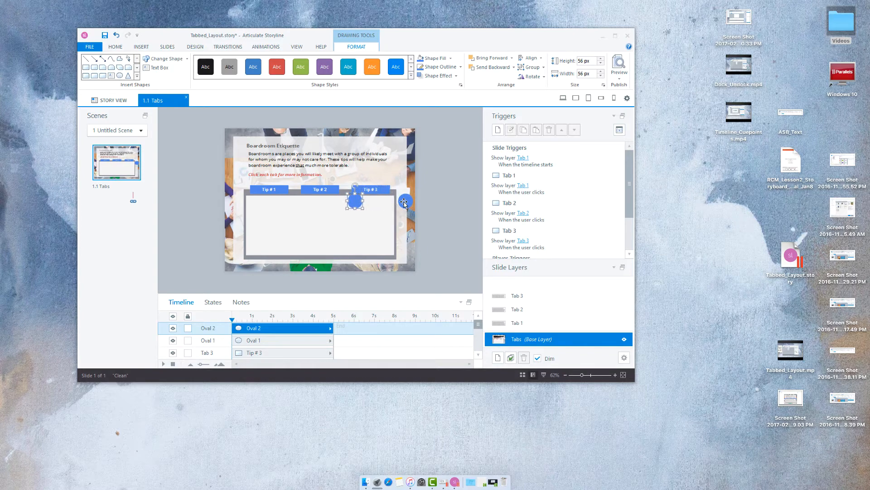
key("Left")
key("Left")
key("Left")
key("Left")
key("Left")
key("Left")
key("Left")
key("Left")
key("Left")
key("Left")
key("Left")
key("Left")
key("Left")
key("Left")
key("Left")
key("Left")
key("Left")
key("Left")
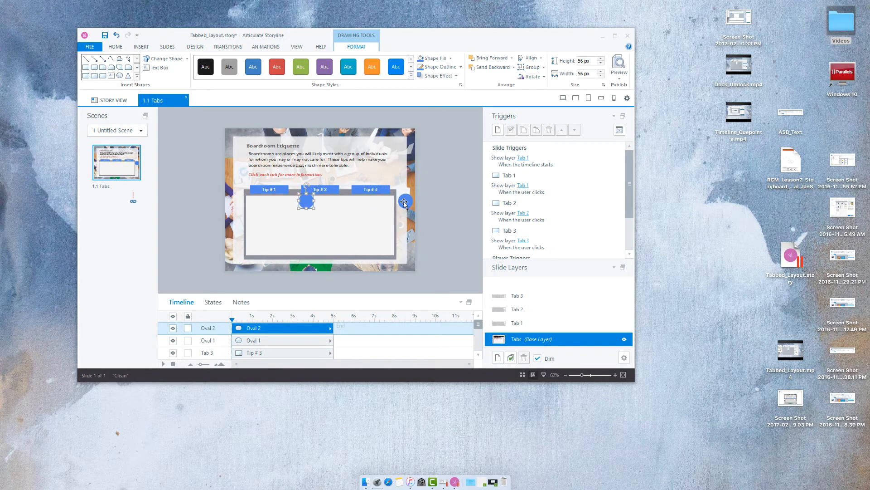
key("Left")
key("Left")
key("Left")
key("Left")
key("Left")
key("Left")
key("Left")
key("Left")
key("Left")
key("Left")
key("Left")
key("Left")
key("Left")
key("Left")
key("Left")
key("Left")
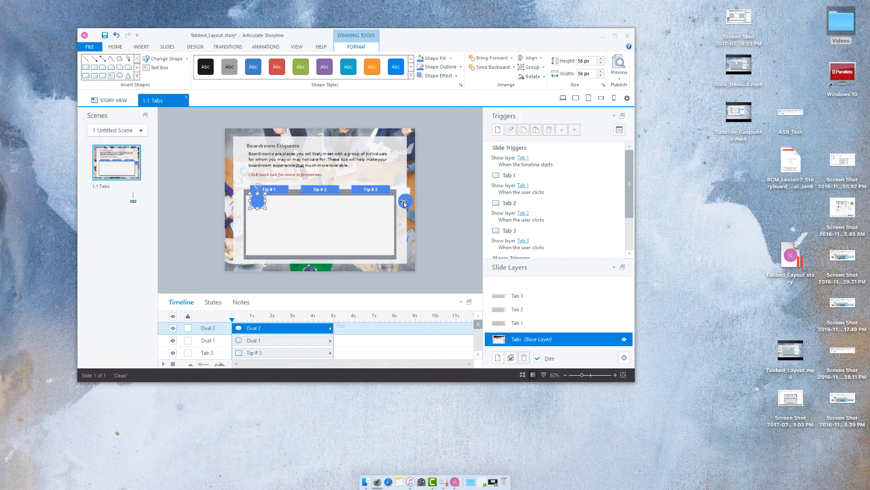
key("Left")
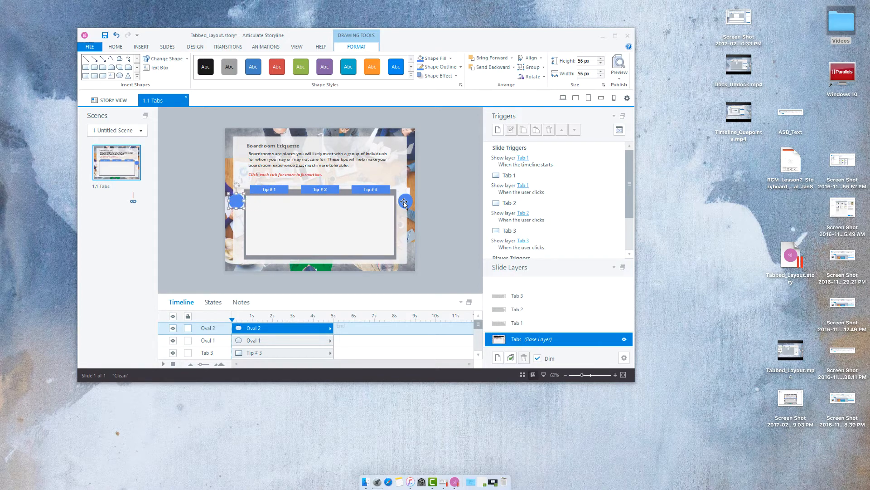
key("Left")
Rename the right circle Next and the left circle Previous in the timeline.
double_click(209, 343)
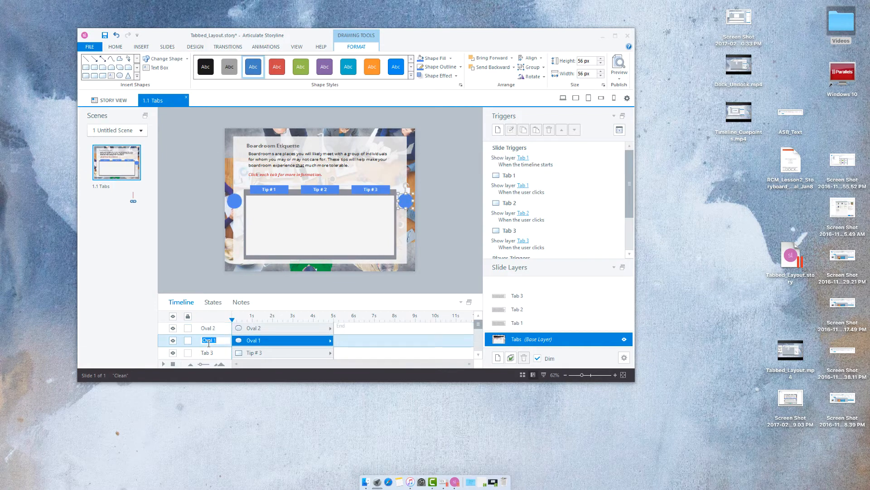
type("Next")
key("Return")
double_click(209, 328)
type("Previous")
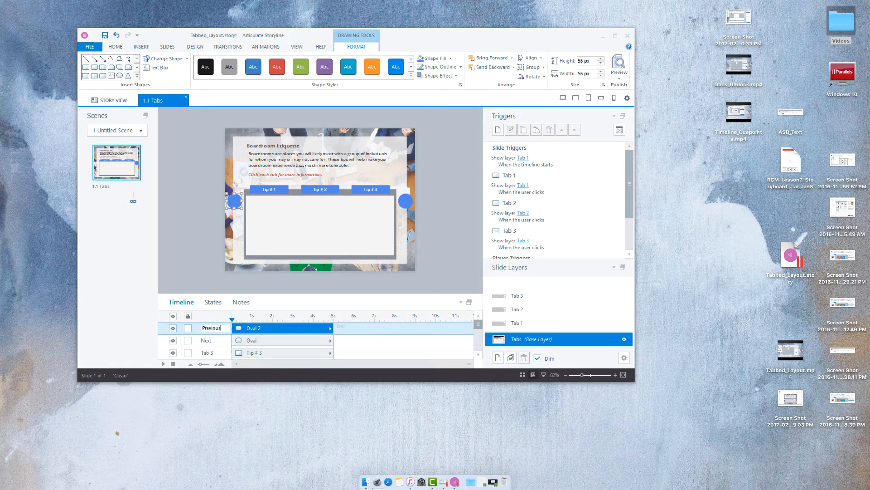
key("Return")
Draw a chevron about 24 px wide and 32 px high just outside the slide's left edge.
left_click(142, 47)
left_click(170, 68)
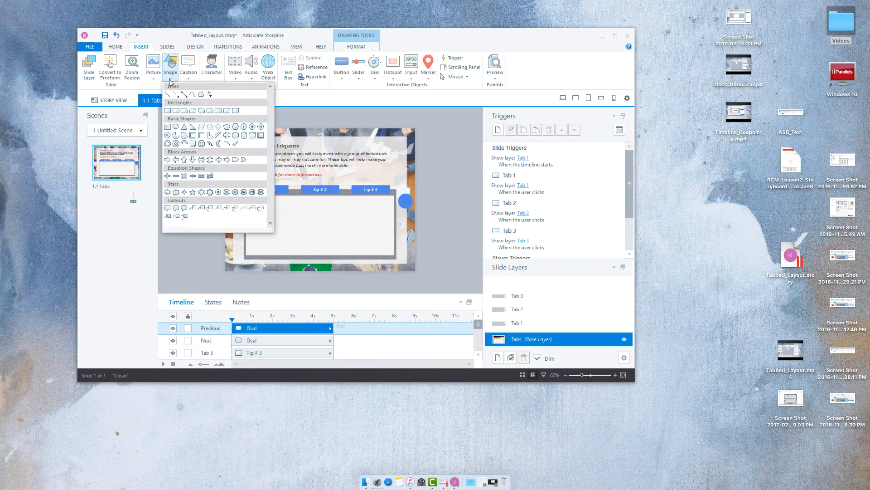
left_click(244, 160)
left_click_drag(209, 199, 216, 207)
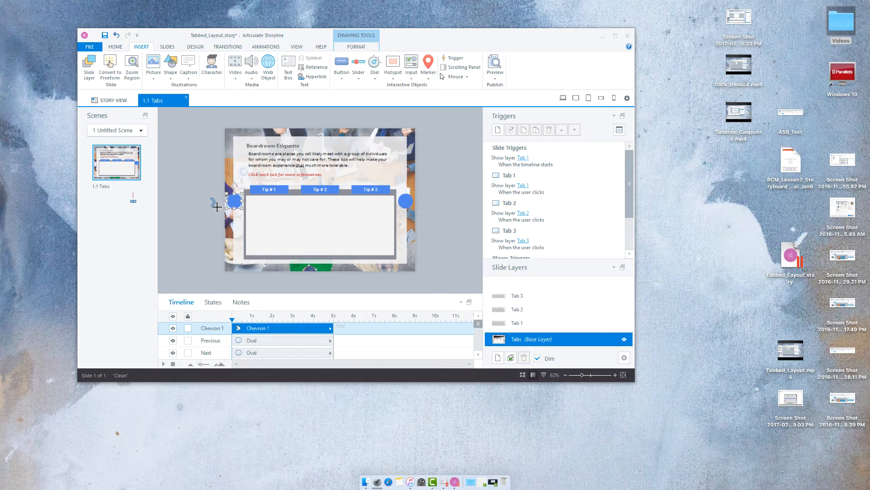
Set the chevron's fill and outline to white.
left_click(357, 47)
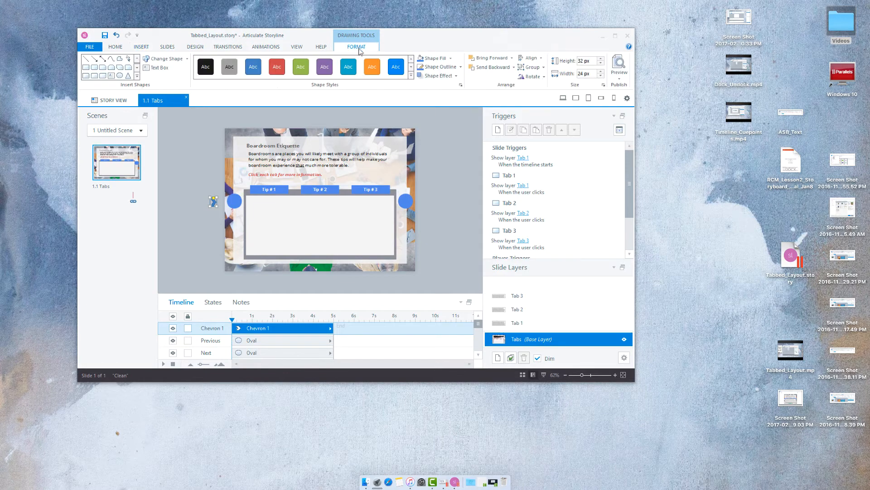
left_click(450, 58)
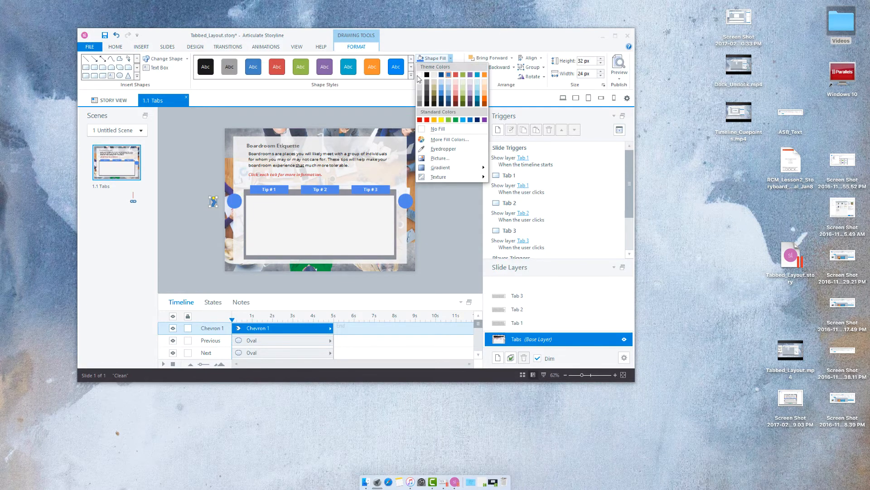
left_click(435, 58)
left_click(461, 67)
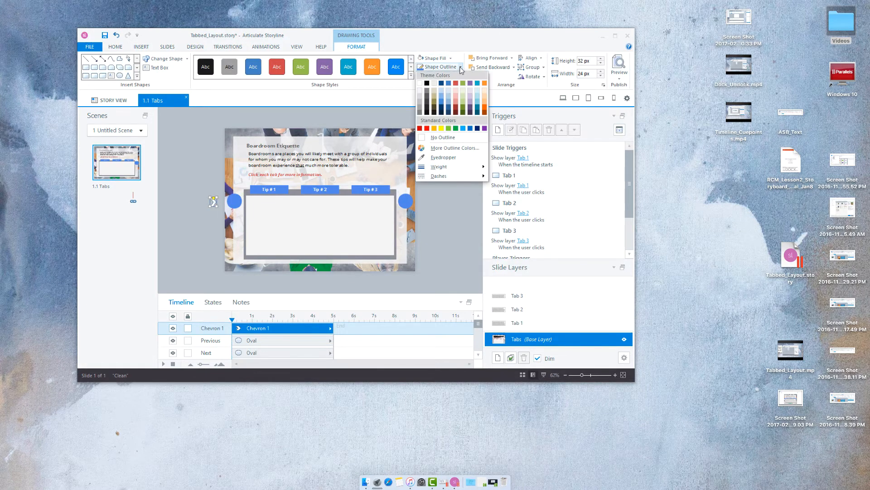
left_click(421, 84)
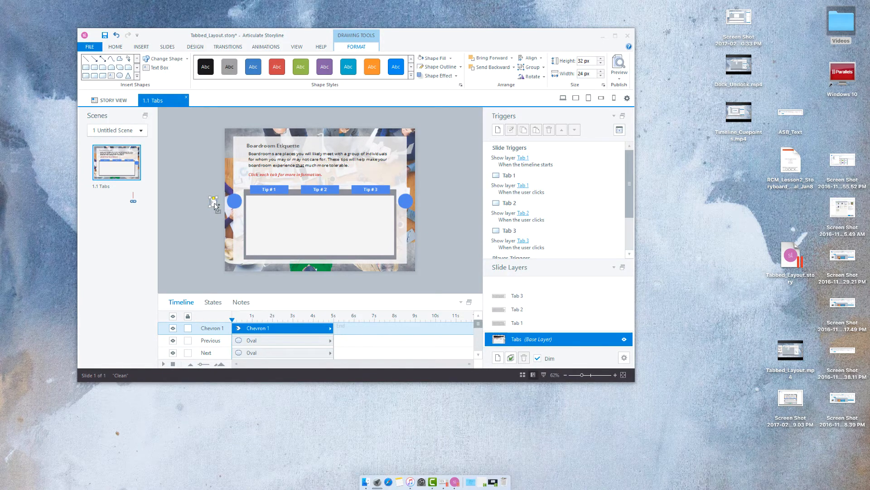
Duplicate the white chevron, place the copy directly beside the original and flip it horizontally.
key("ctrl+d")
key("Up")
key("Up")
key("Up")
key("Up")
key("Up")
key("Up")
key("Up")
key("Right")
key("Right")
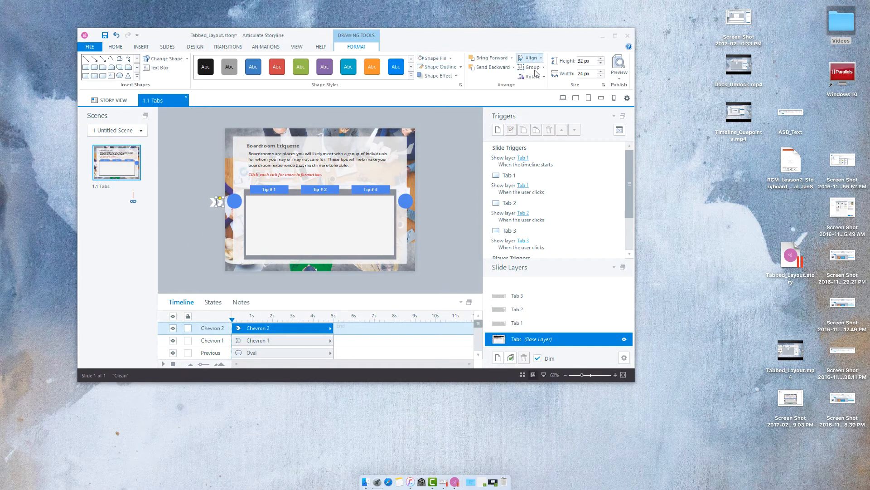
left_click(534, 77)
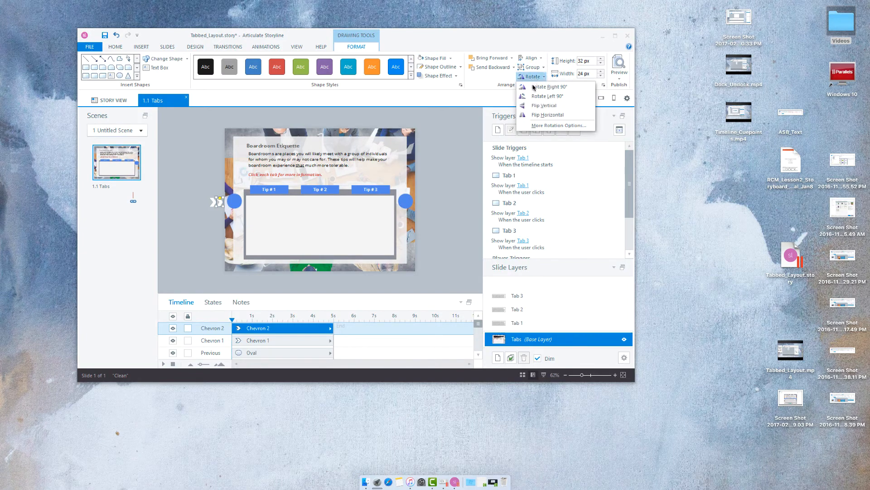
left_click(534, 116)
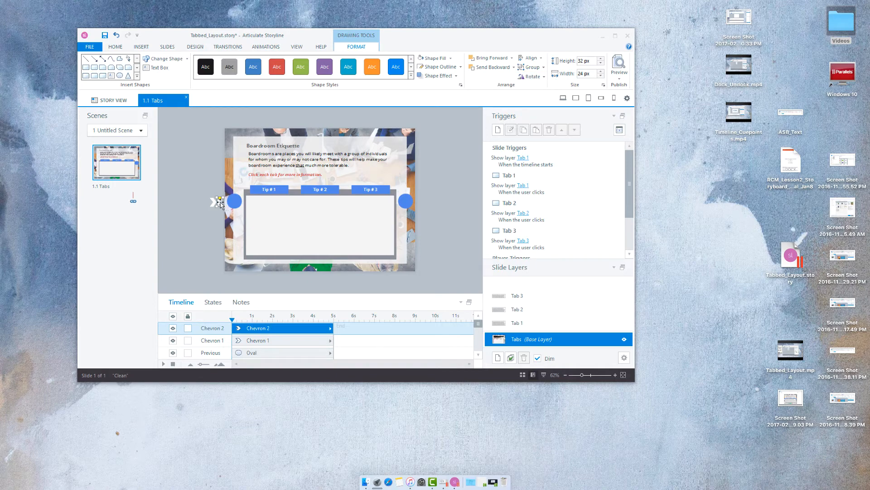
Move the flipped chevron onto the Previous circle and centre it there.
key("Right")
key("Right")
key("Right")
key("Right")
key("Right")
key("Right")
left_click(197, 211)
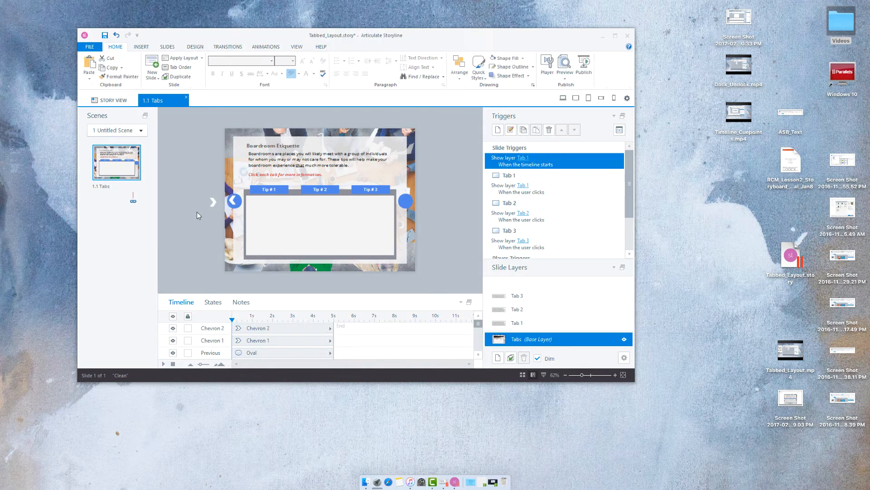
left_click(233, 201)
left_click_drag(232, 202, 234, 200)
left_click(181, 233)
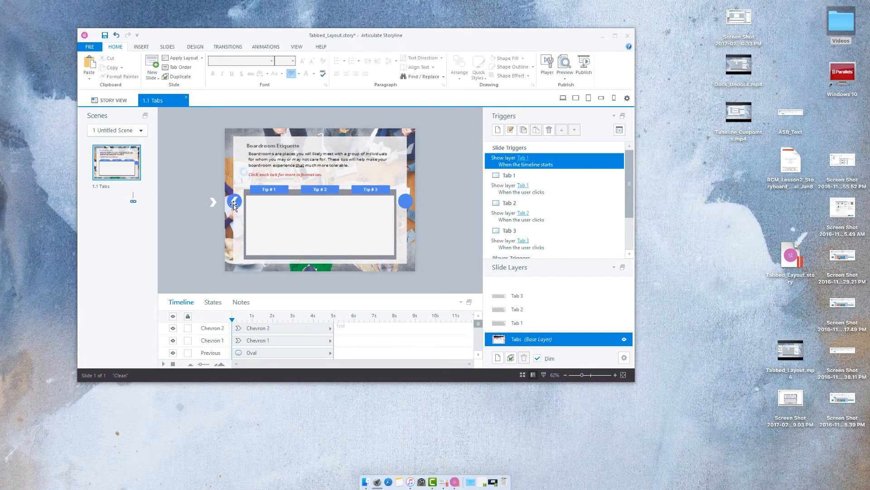
left_click(234, 202)
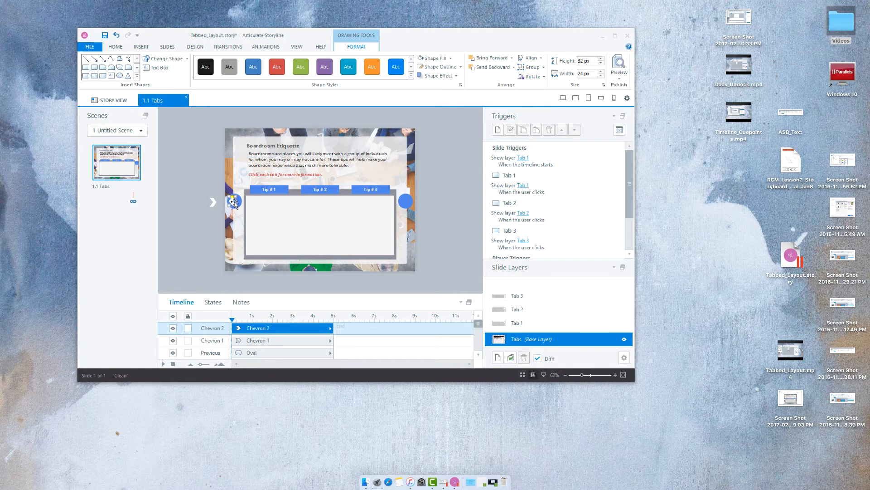
left_click(208, 238)
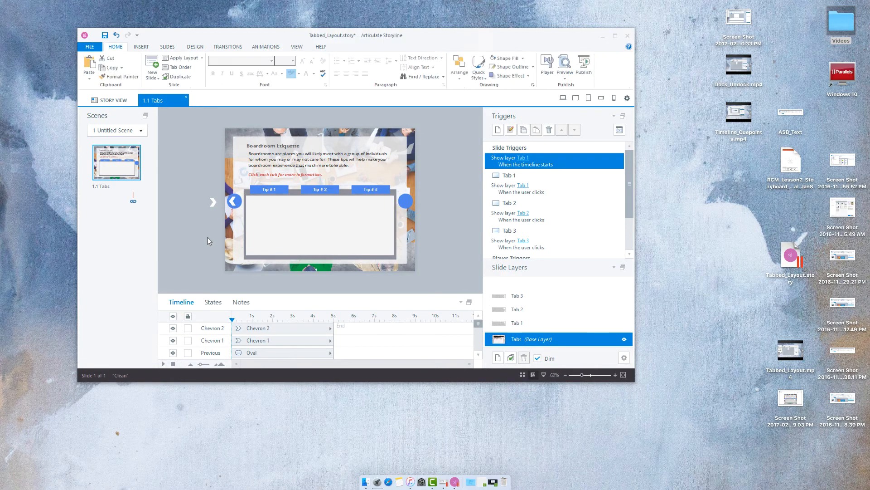
Move the right-pointing chevron across the slide and centre it on the Next circle.
left_click(213, 201)
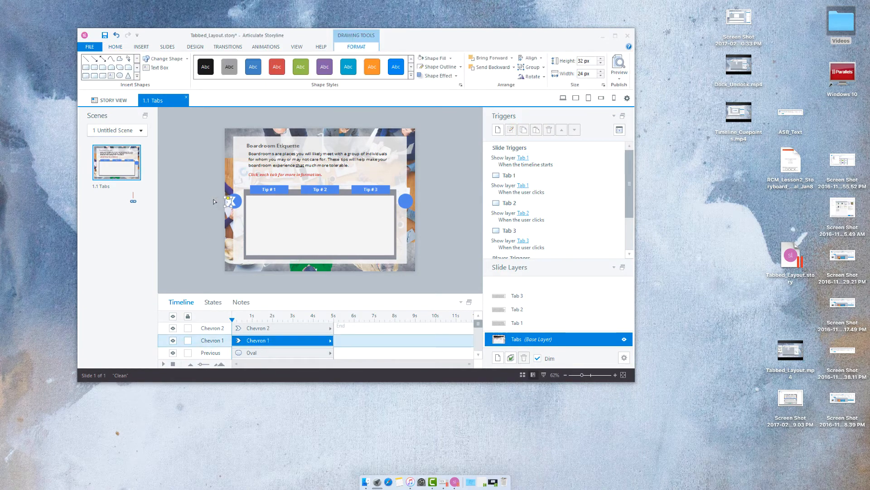
key("Right")
key("Right")
key("Right")
key("Right")
key("Right")
key("Right")
key("Right")
key("Right")
key("Right")
key("Right")
key("Right")
key("Right")
key("Right")
key("Right")
key("Right")
key("Right")
key("Right")
key("Right")
key("Right")
key("Right")
key("Right")
key("Right")
key("Right")
key("Right")
key("Right")
key("Right")
key("Right")
key("Right")
key("Right")
key("Right")
key("Right")
key("Right")
key("Right")
key("Right")
key("Right")
key("Right")
left_click_drag(407, 200, 406, 202)
left_click(434, 225)
Group the right-pointing chevron with the Next circle.
left_click(408, 203)
left_click(400, 203)
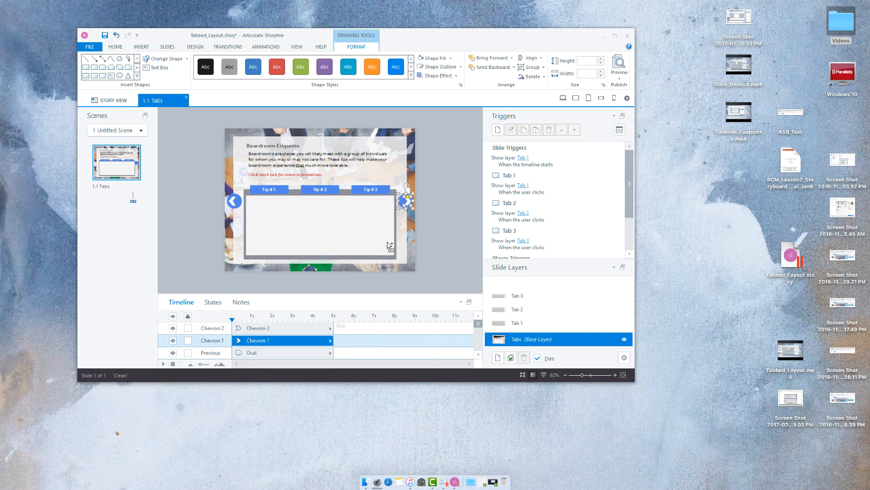
key("ctrl+g")
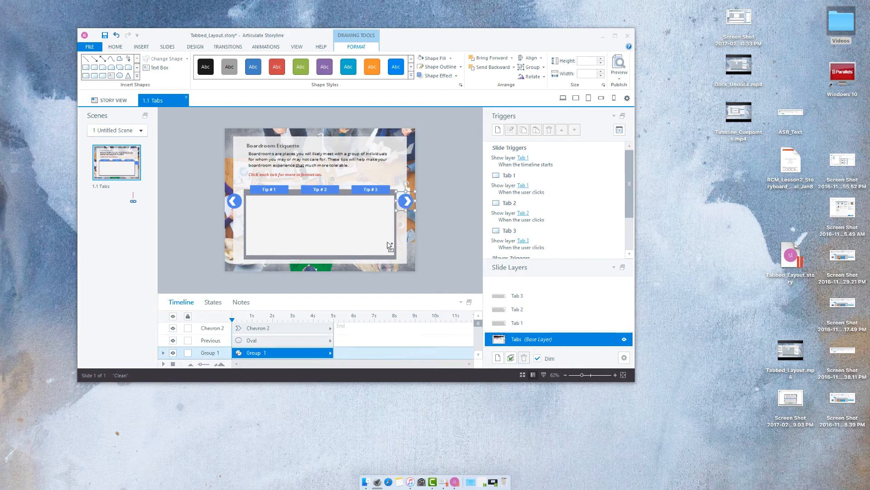
Group the left-pointing chevron with the Previous circle.
left_click(233, 203)
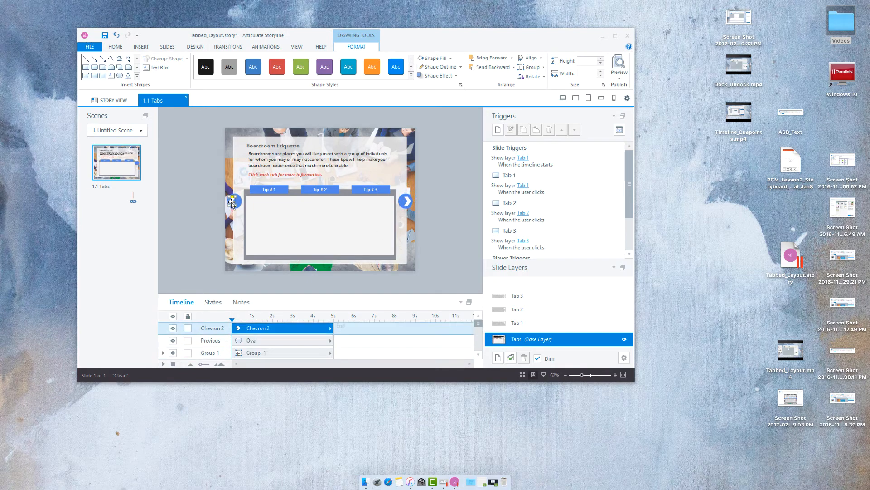
left_click(241, 204, "shift")
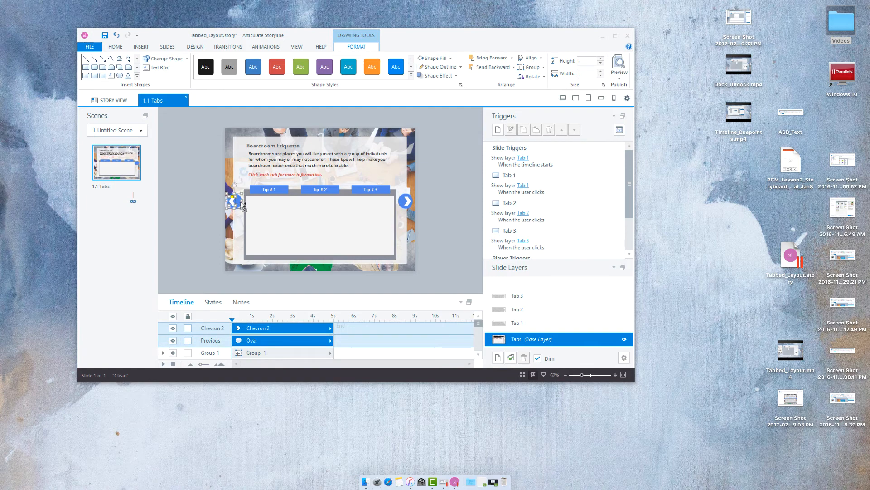
key("ctrl+g")
Add a trigger to the right-pointing Next button group that jumps to the next slide when the user clicks it.
left_click(402, 203)
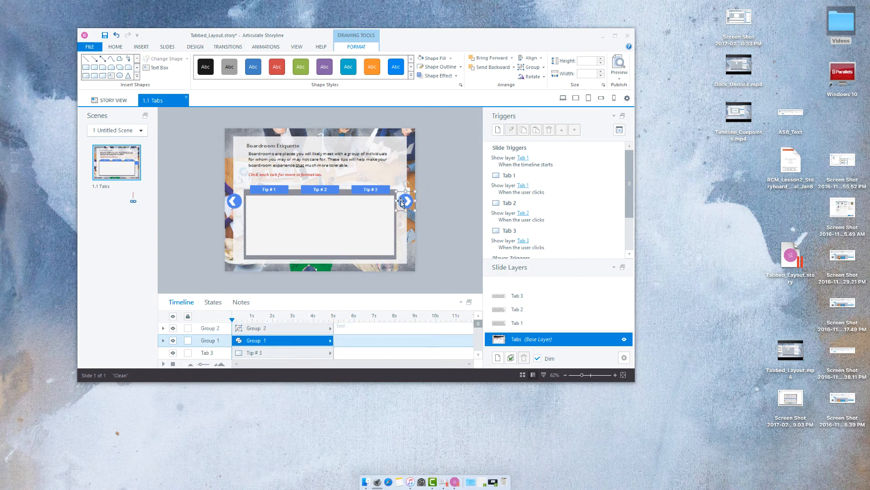
left_click(498, 131)
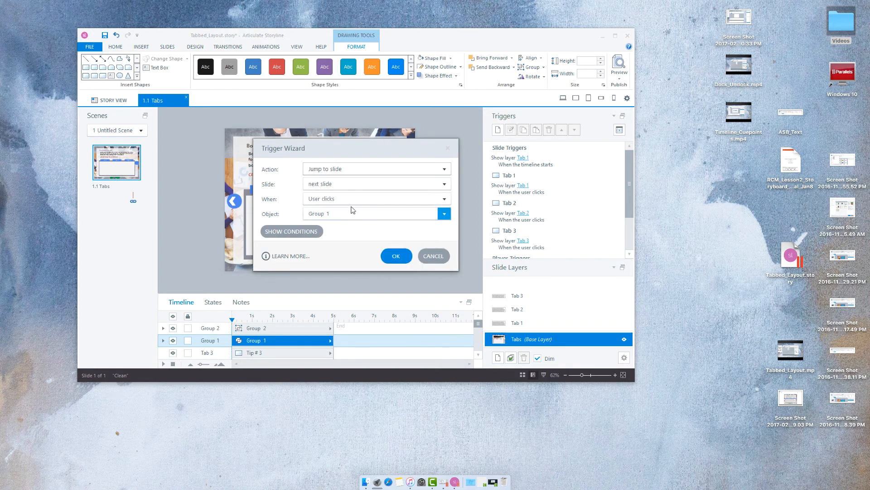
left_click(397, 256)
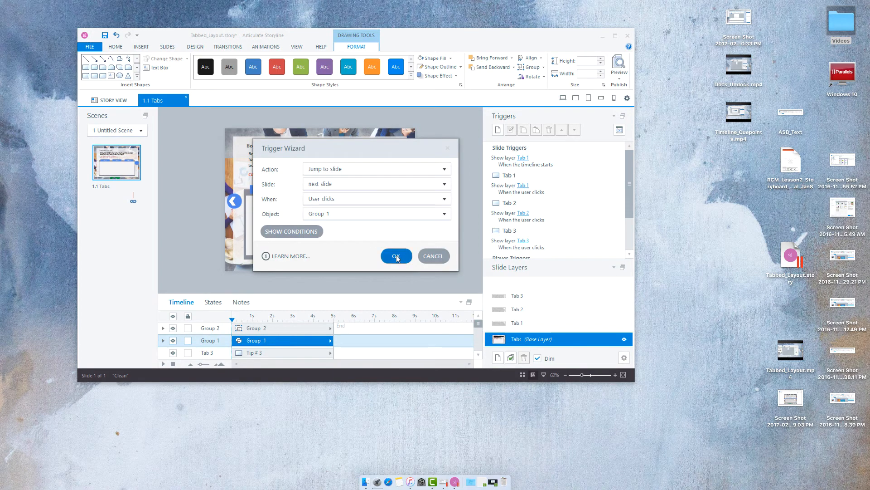
Add a trigger to the left-pointing Previous button group that jumps to the previous slide when the user clicks it.
left_click(237, 205)
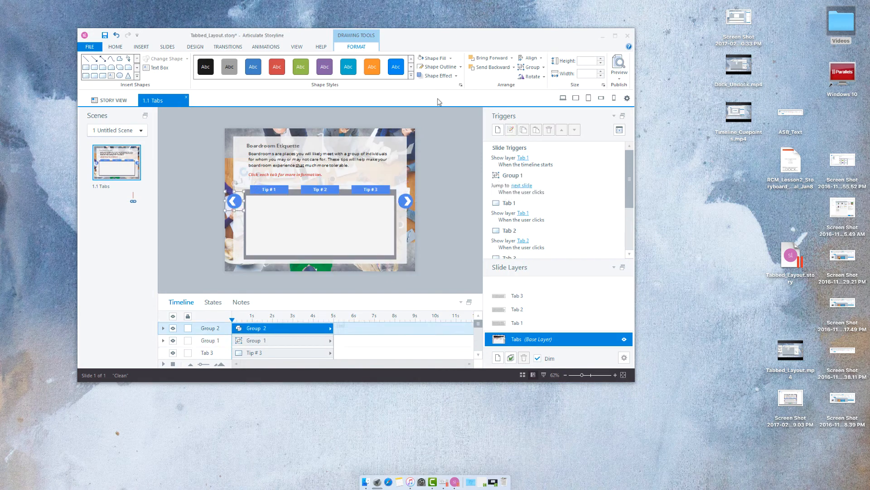
left_click(498, 130)
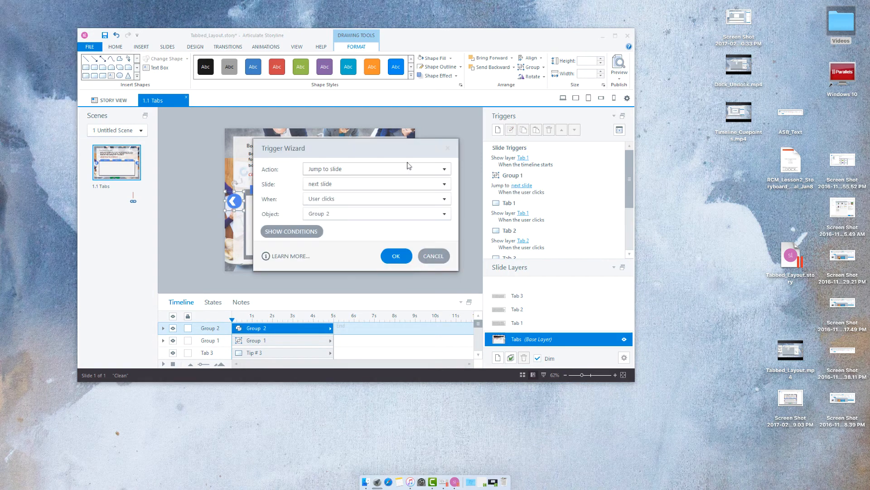
left_click(320, 188)
key("Down")
key("Return")
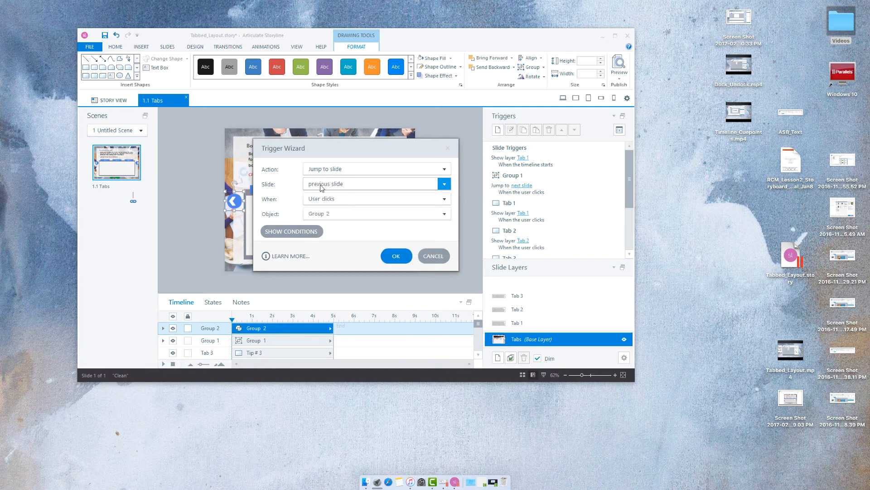
left_click(396, 256)
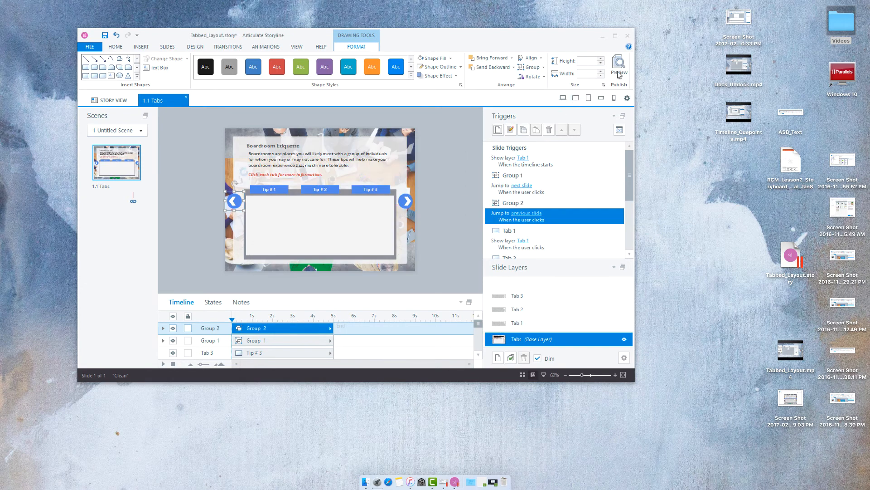
Turn off the built-in Prev and Next buttons and the Prev and Next swipe gestures in the Tabs slide's properties.
left_click(624, 359)
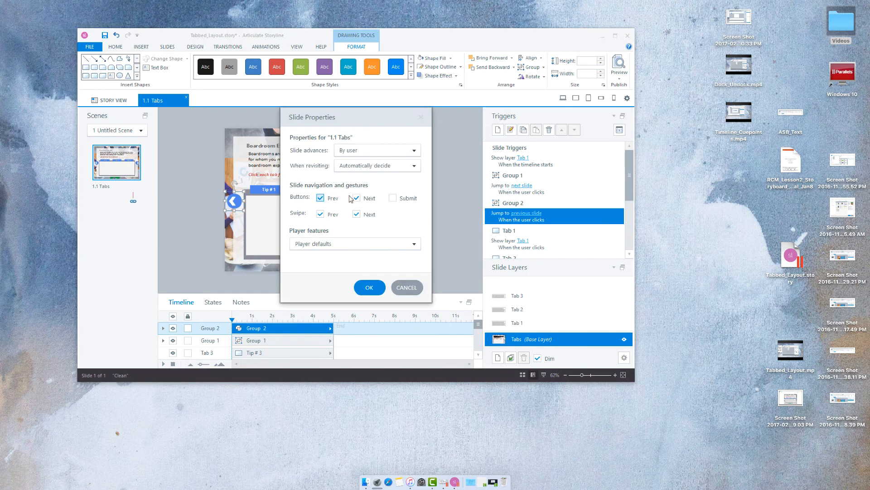
left_click(357, 198)
left_click(321, 198)
left_click(321, 214)
left_click(357, 214)
left_click(368, 288)
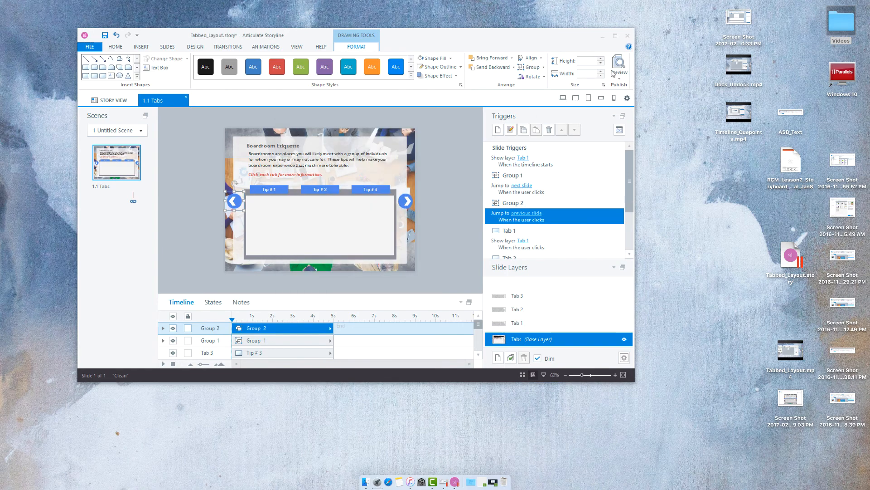
Start a preview to check the slide with its custom navigation buttons.
left_click(619, 78)
left_click(628, 100)
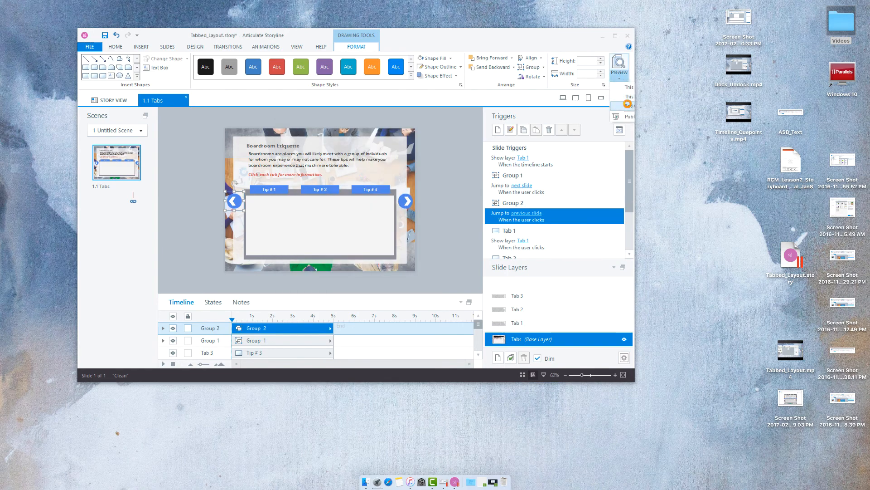